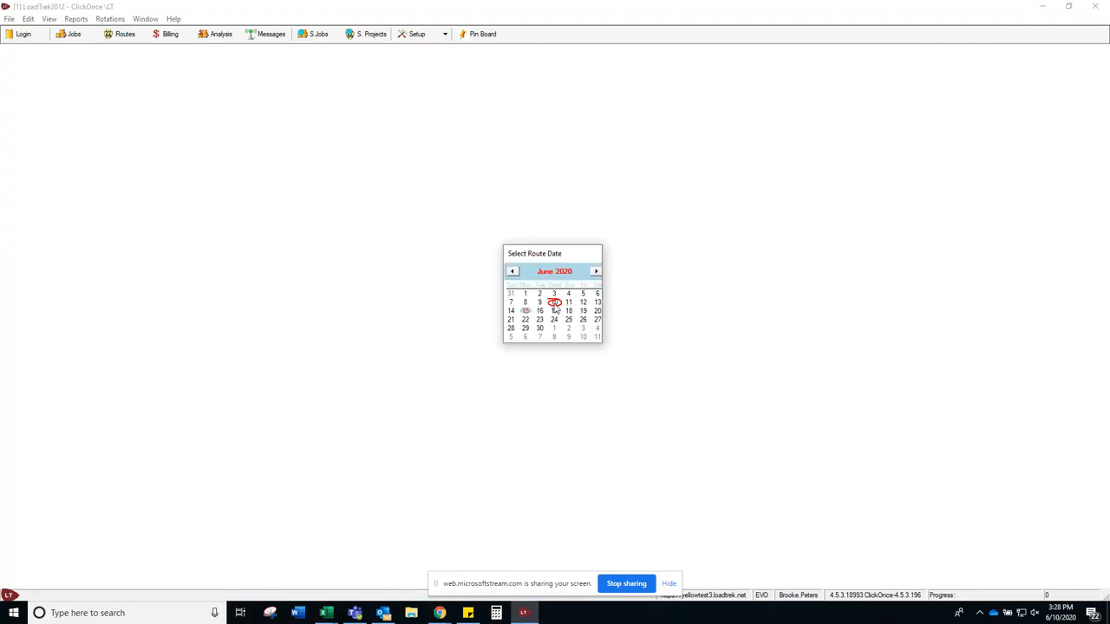
Load the routes for June 10, 2020 and hide the screen-sharing notice.
click(554, 304)
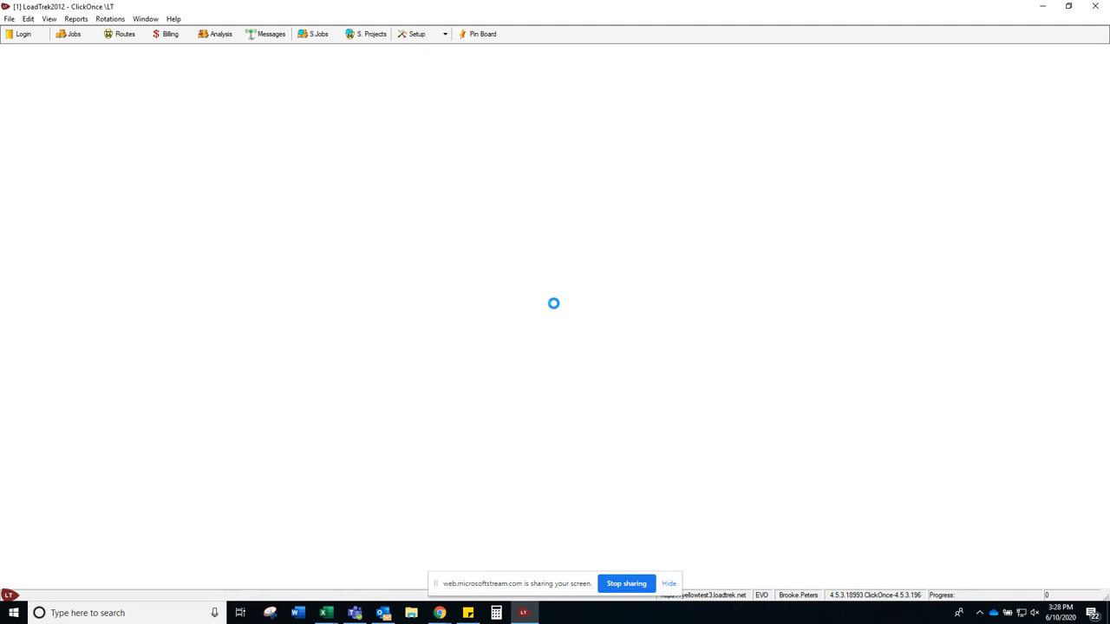
click(669, 584)
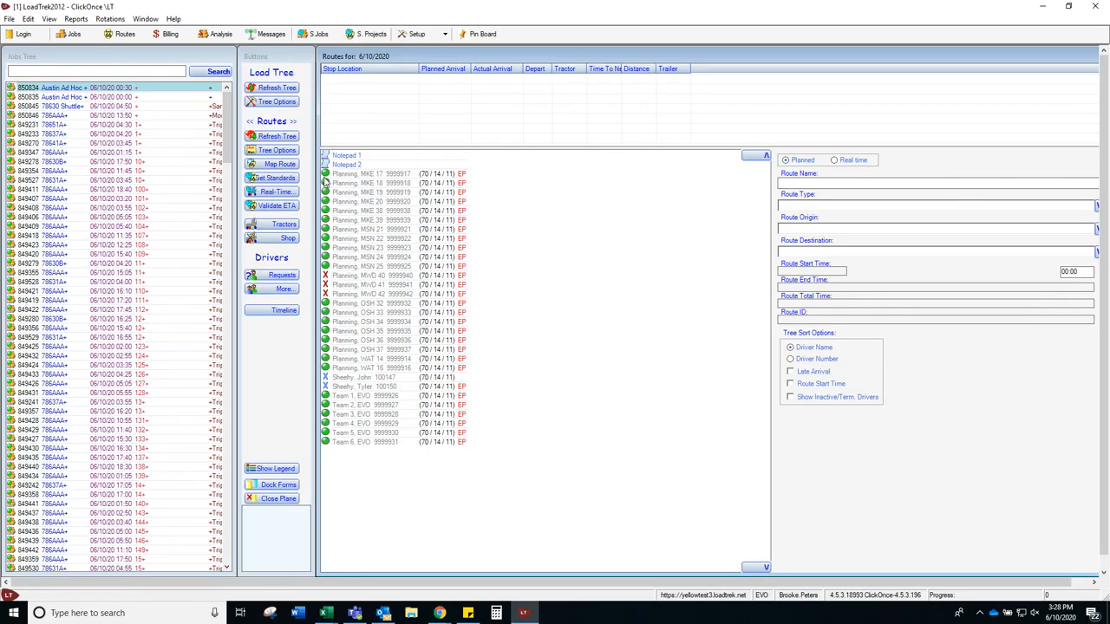
Remove Monday and Sunday from the work week of planning driver MKE 17 and close the employee setup.
click(340, 175)
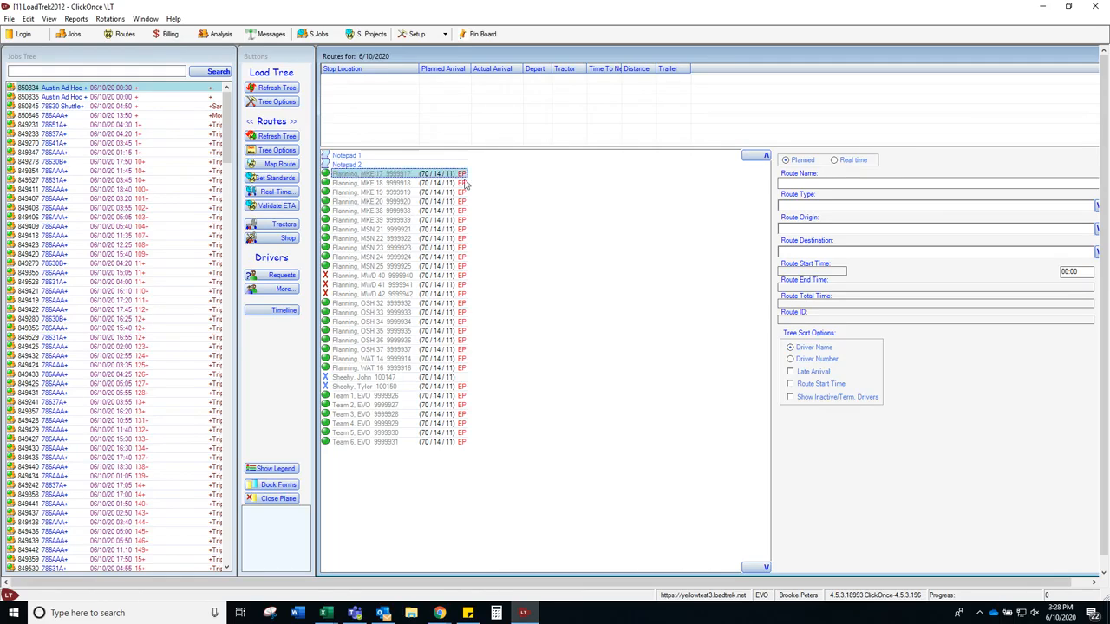
right_click(365, 178)
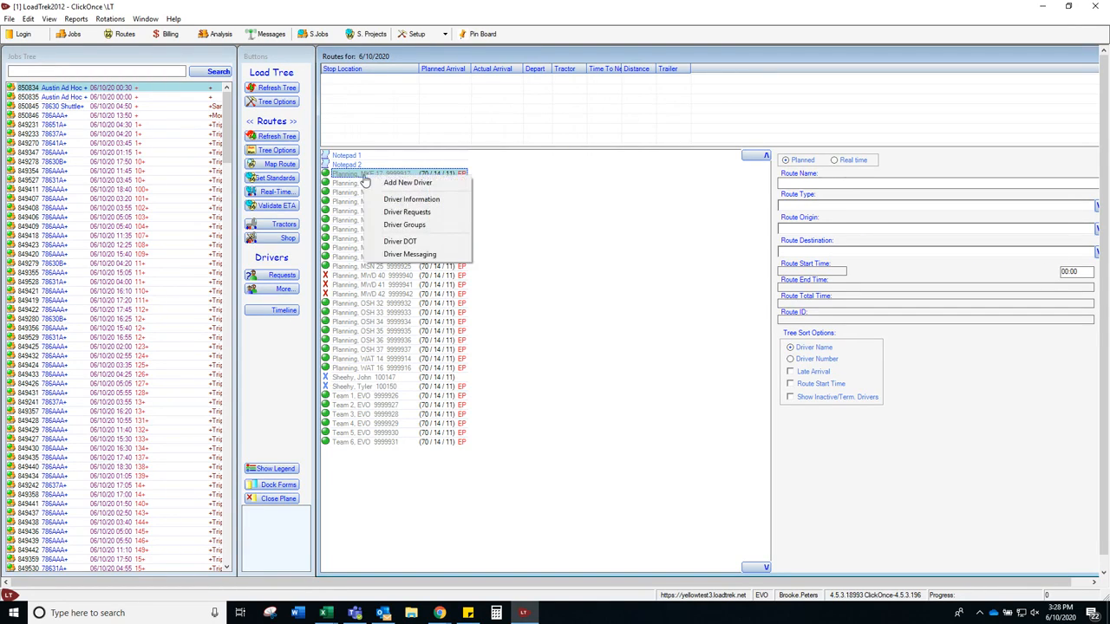
click(422, 202)
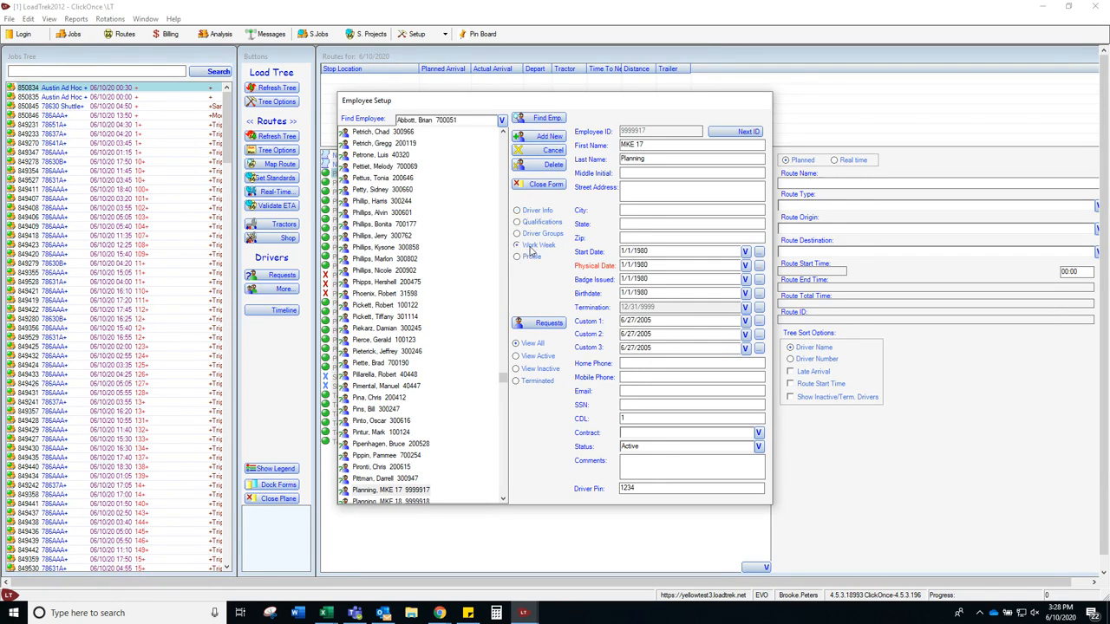
click(532, 251)
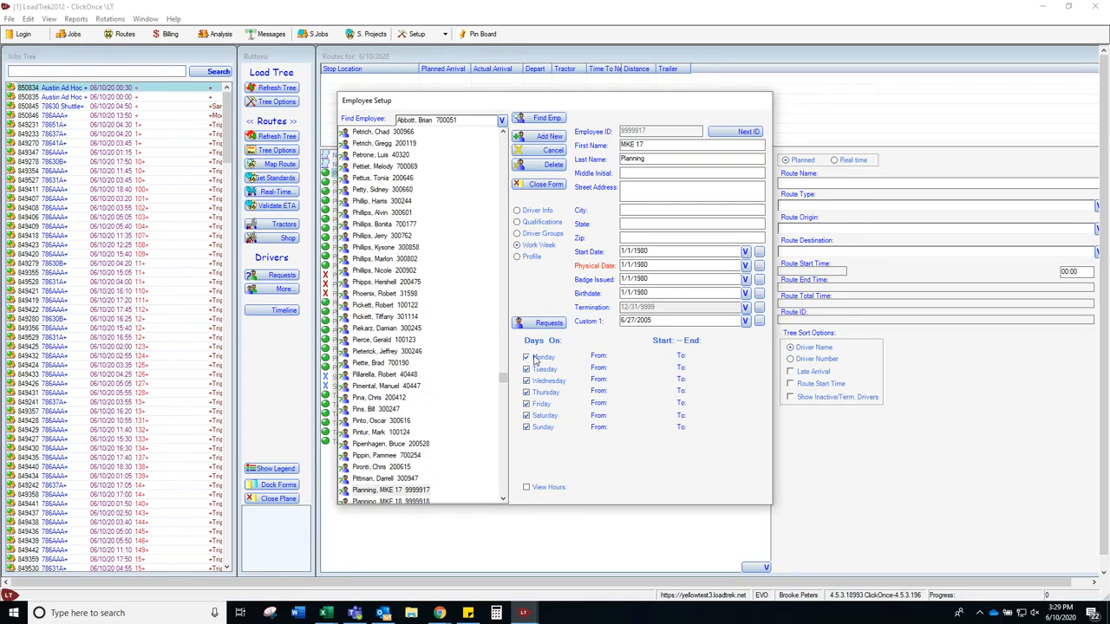
click(526, 429)
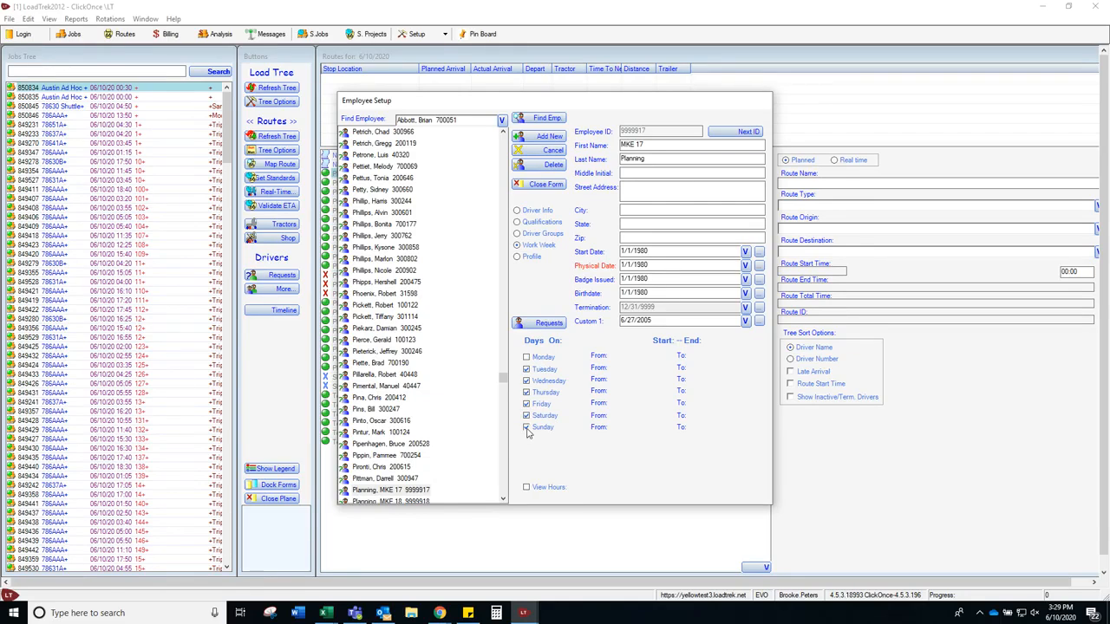
click(539, 185)
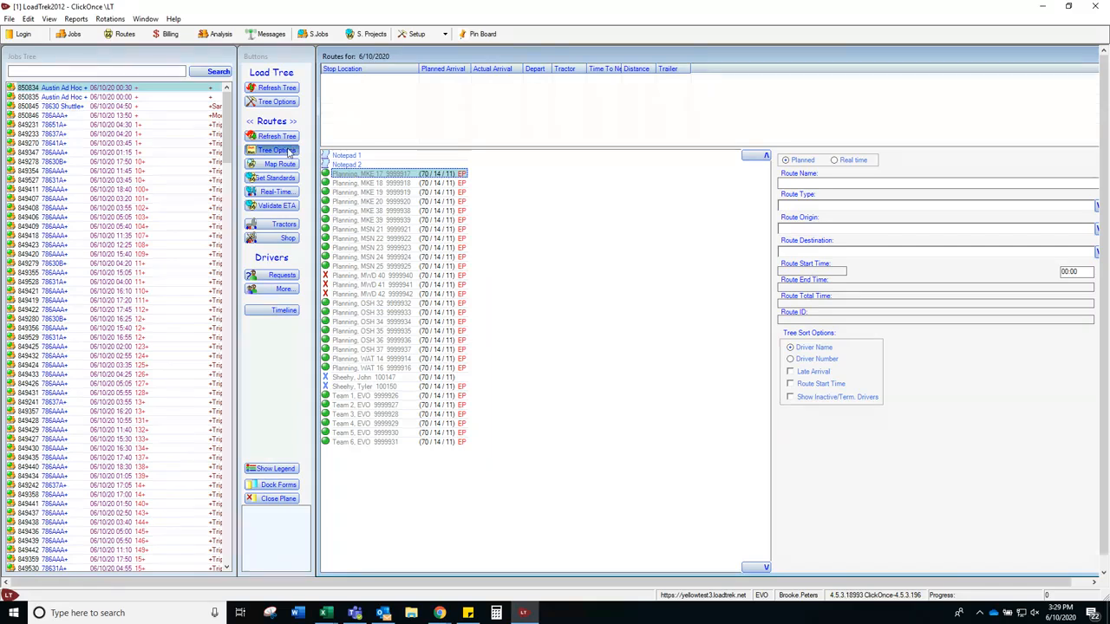
Set the route tree's date to 6/14/2020 and apply the options.
click(289, 151)
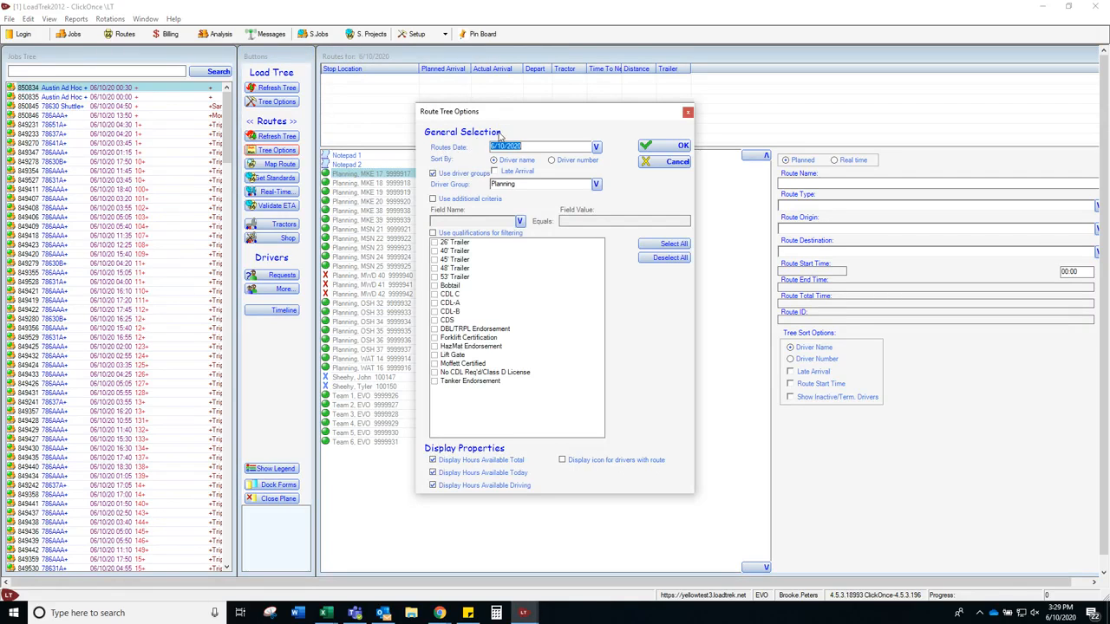
click(596, 147)
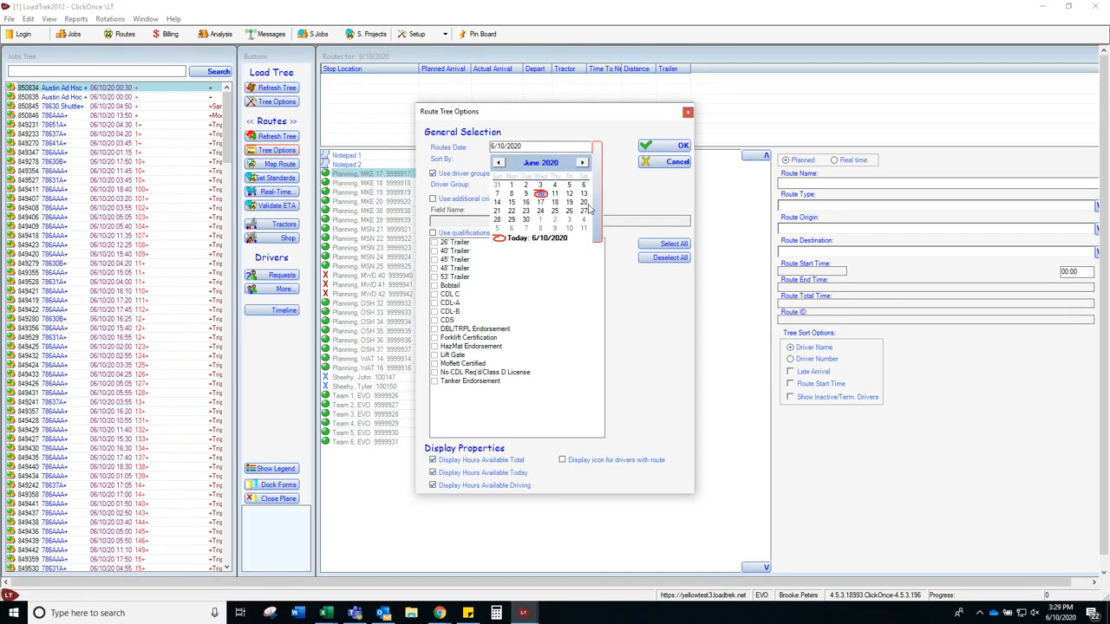
click(497, 203)
click(672, 147)
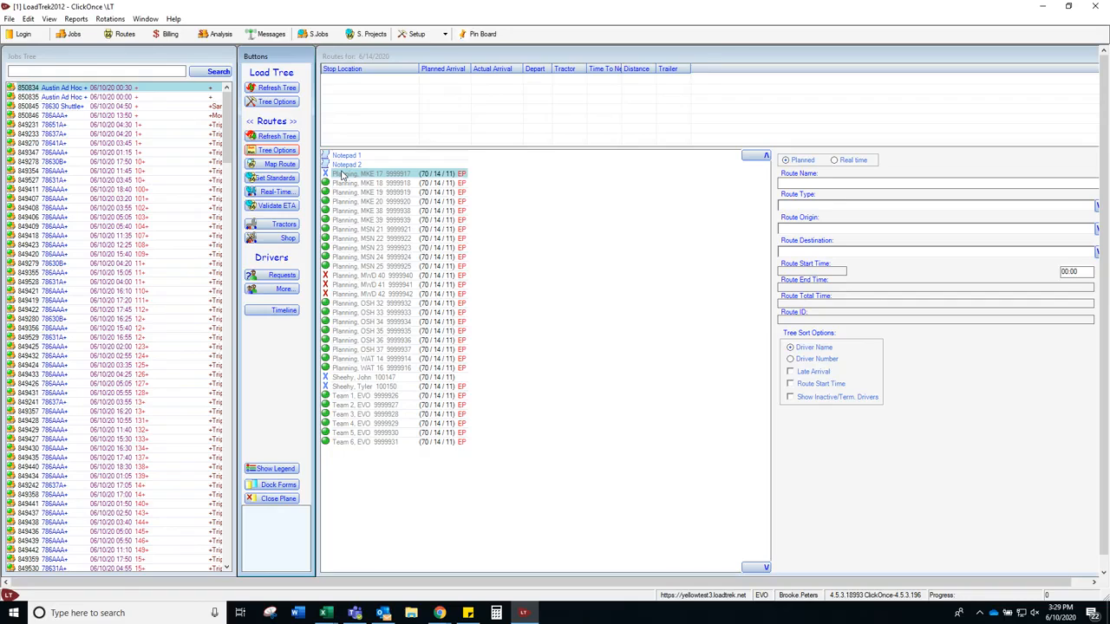
Restore Sunday as a working day for planning driver MKE 17 and refresh the route tree.
right_click(343, 175)
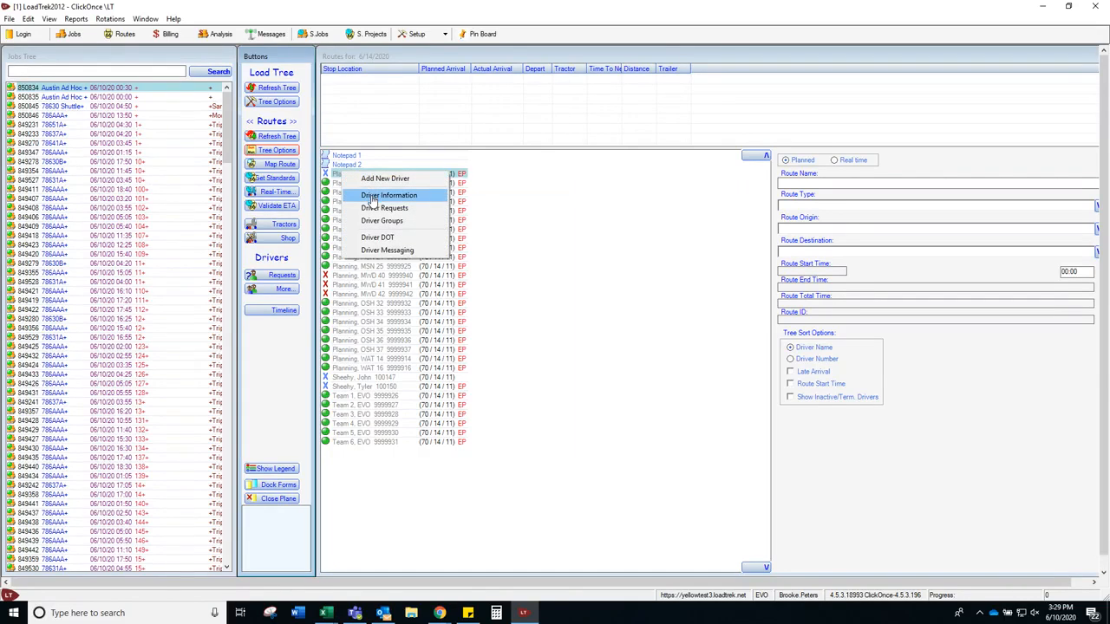
click(372, 198)
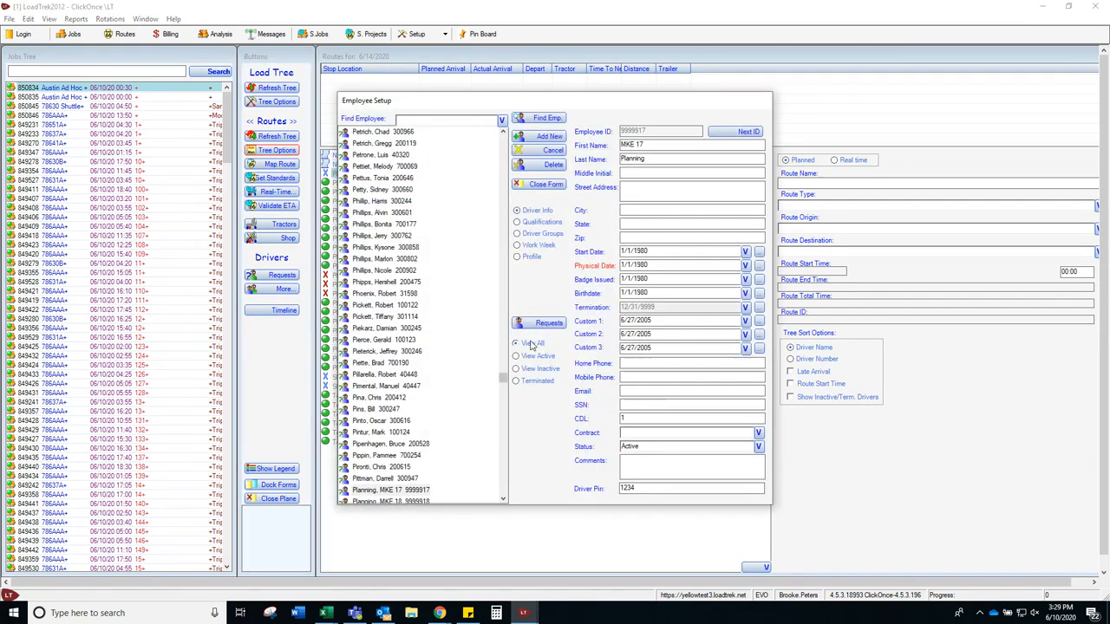
click(539, 247)
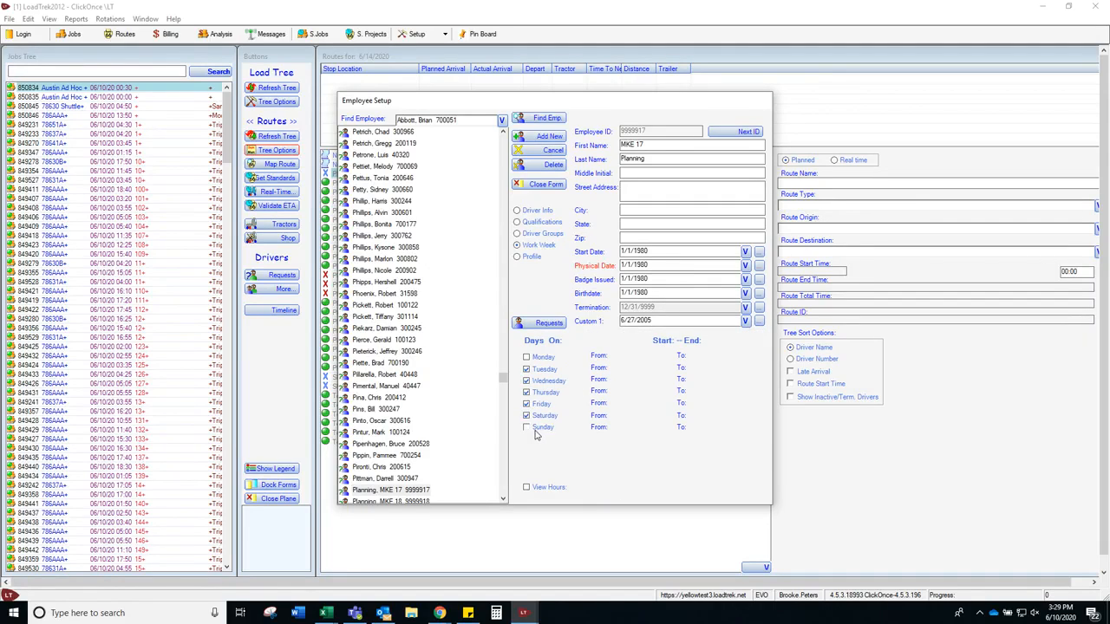
click(526, 428)
click(542, 185)
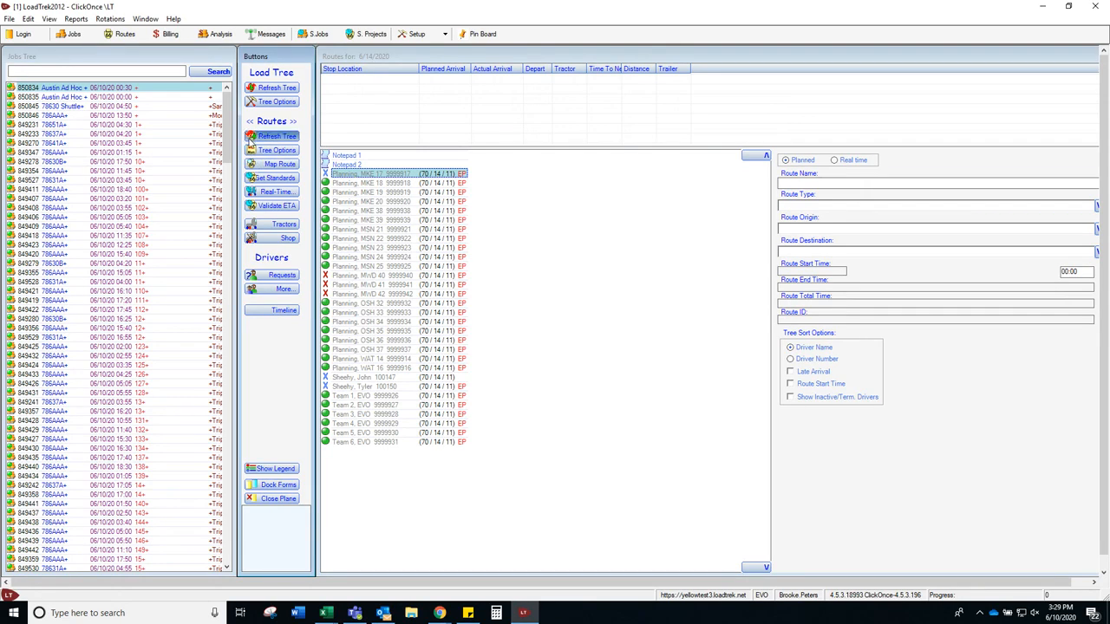
click(252, 139)
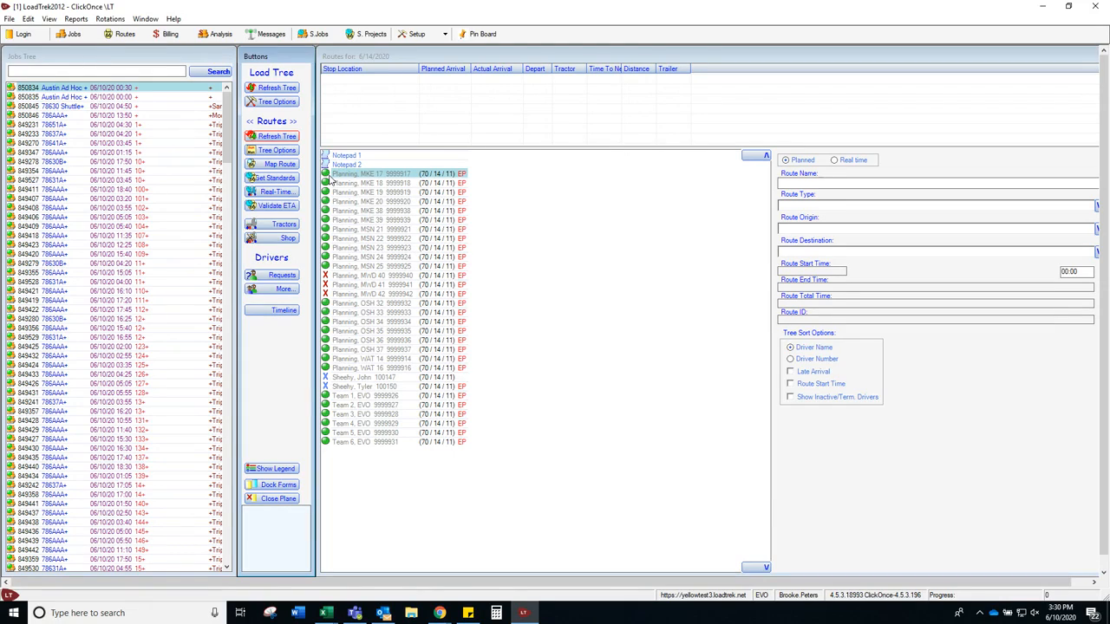
Start a new driver request for planning driver MKE 17 with the type Vacation Request.
right_click(351, 175)
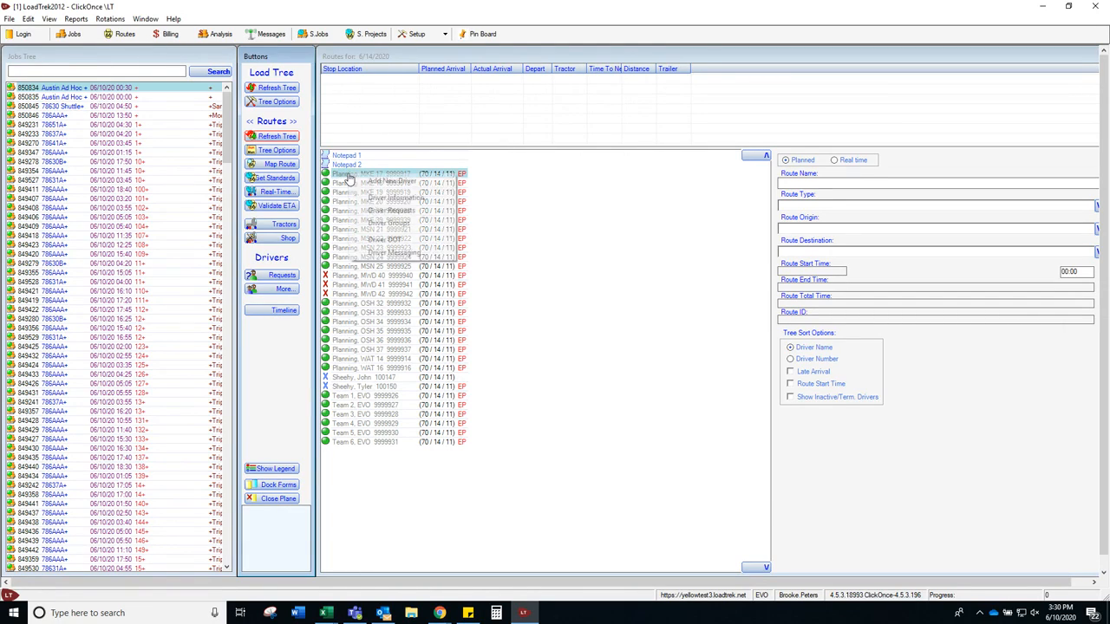
click(402, 211)
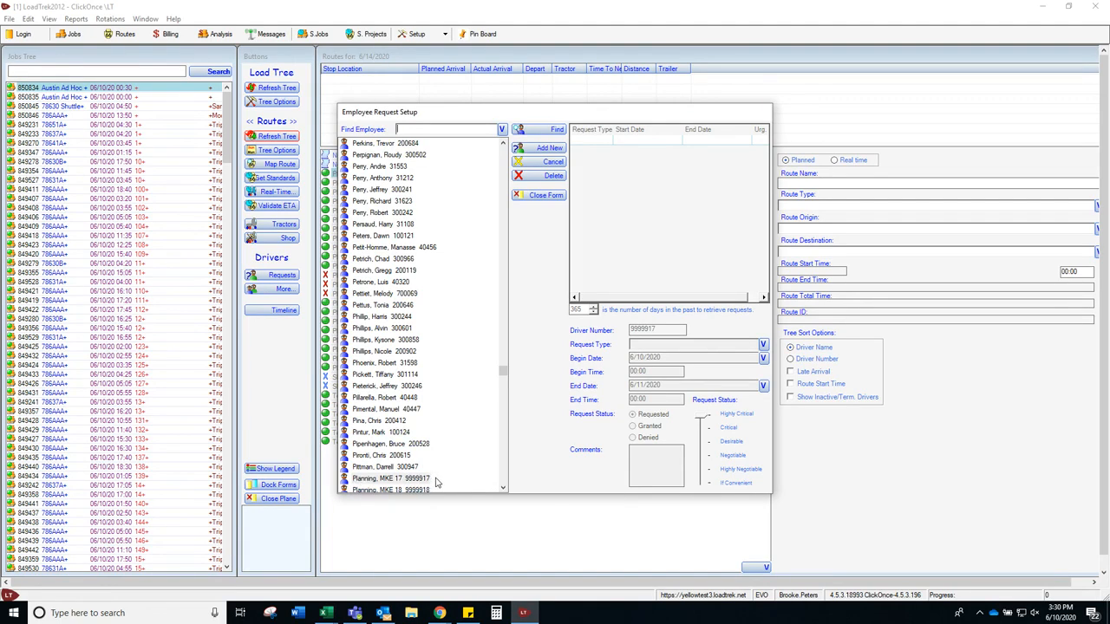
click(556, 150)
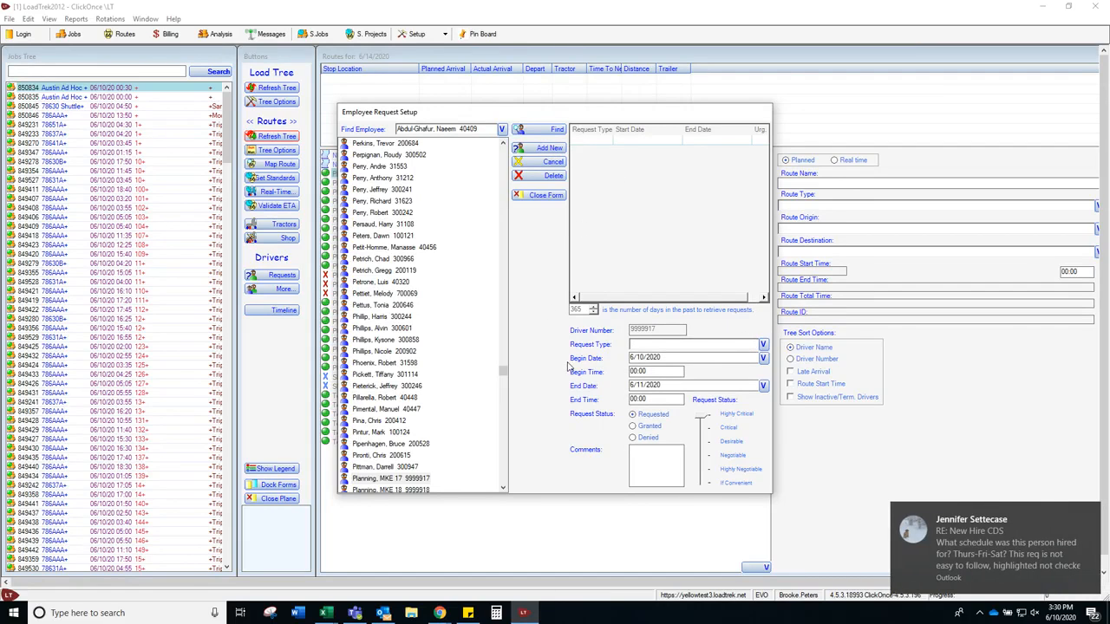
click(763, 344)
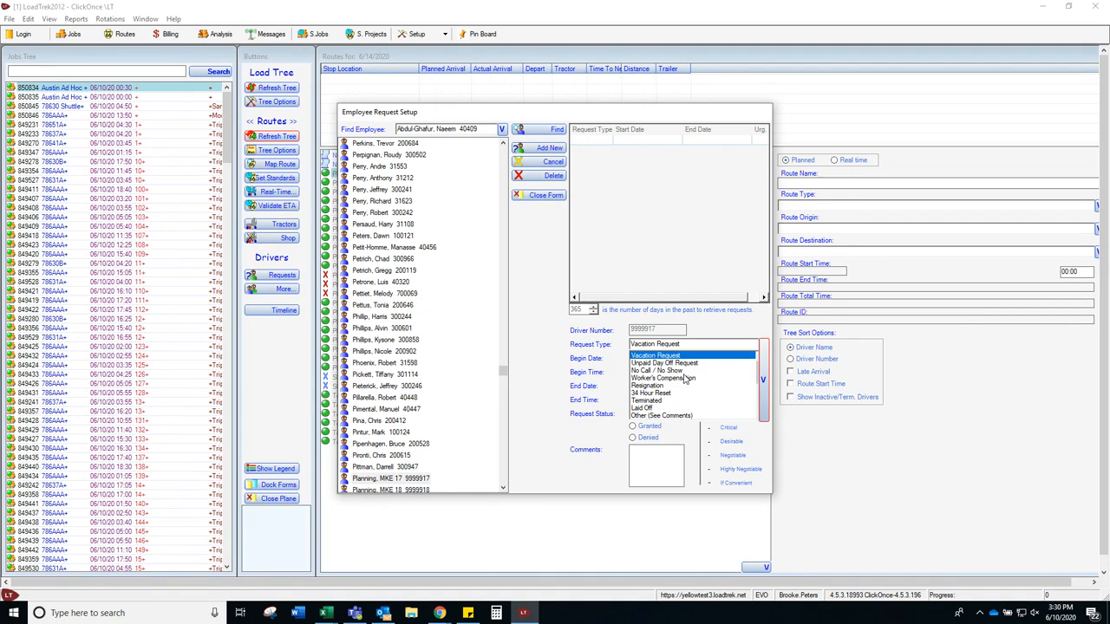
scroll(689, 383, down, 3)
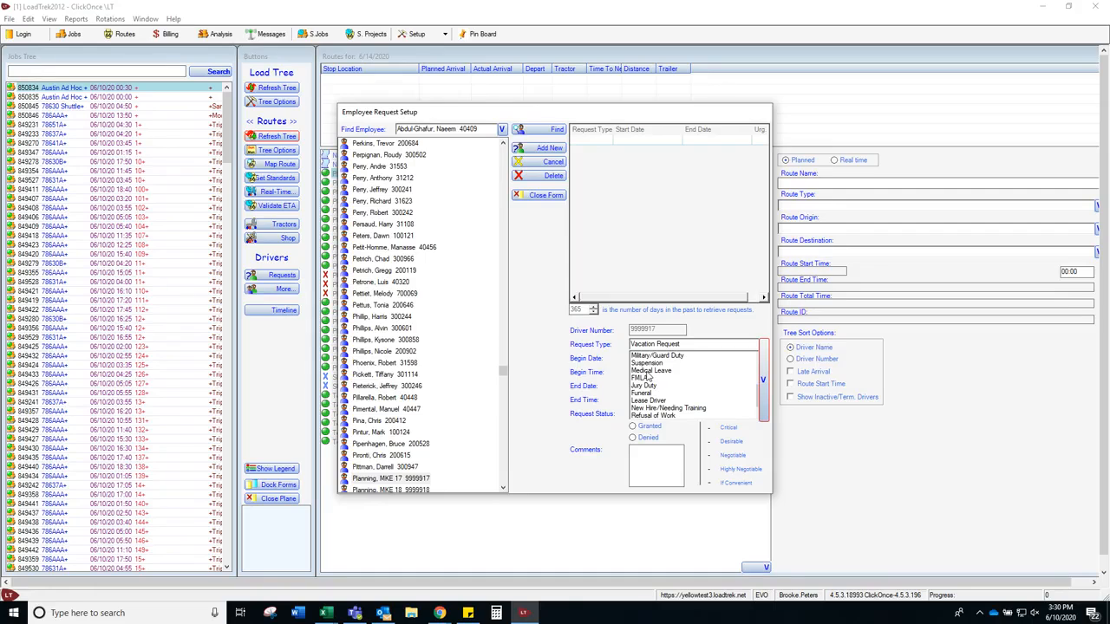
scroll(682, 399, down, 1)
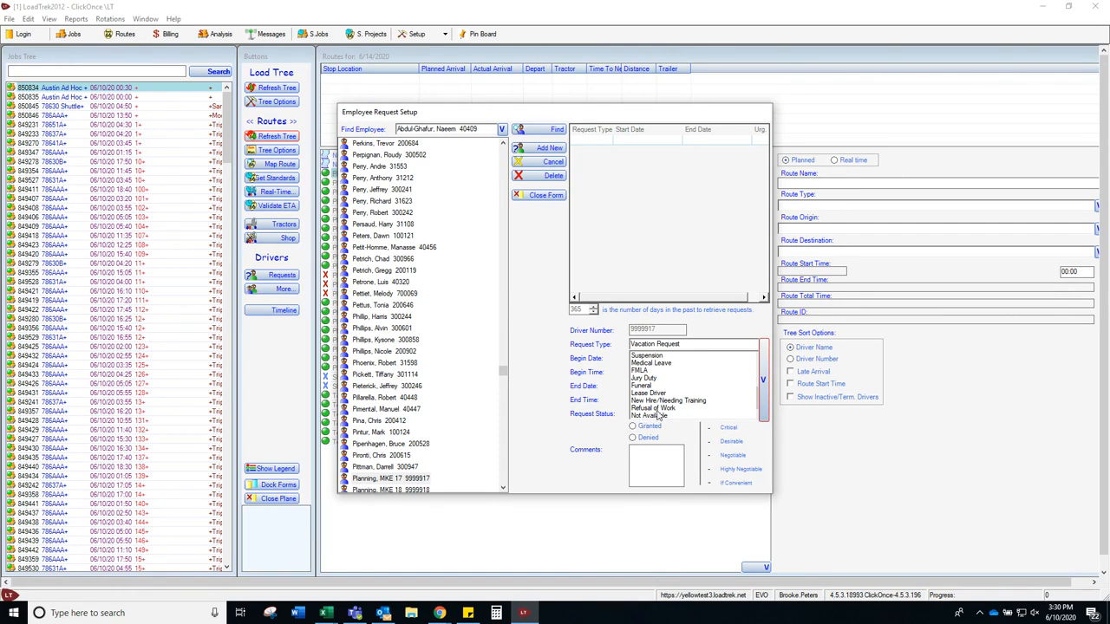
scroll(677, 373, up, 3)
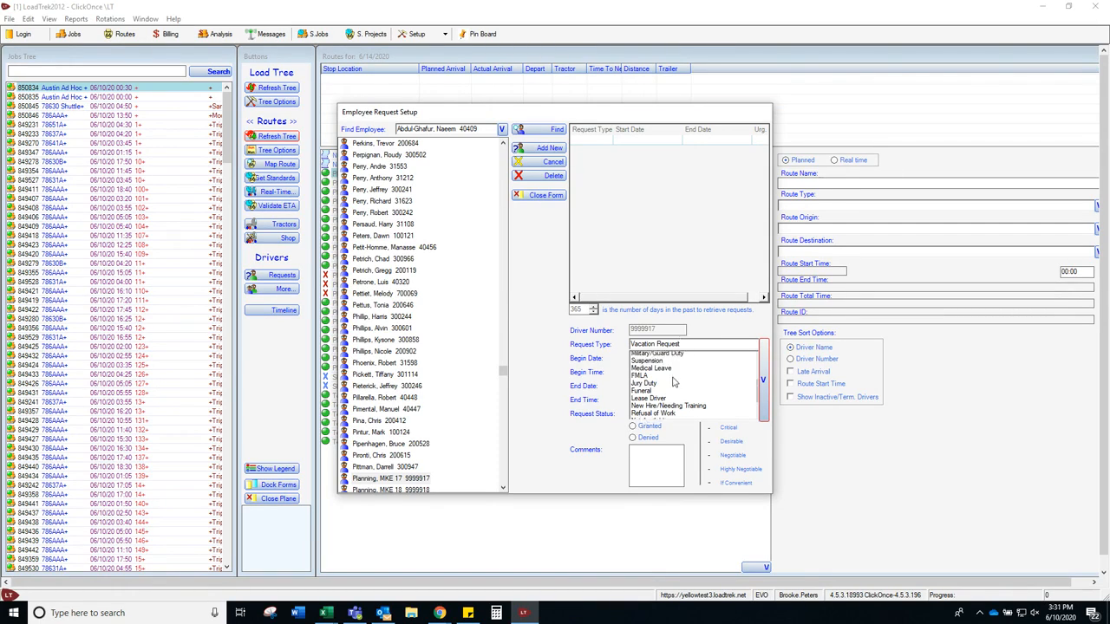
click(674, 356)
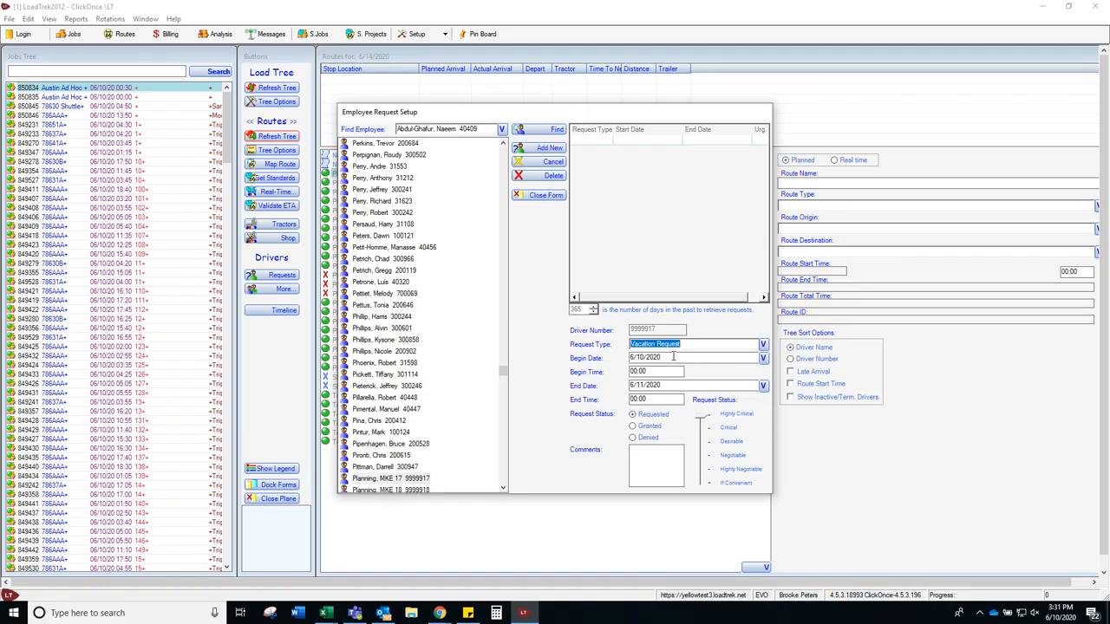
Set the vacation request to begin on 6/15/2020 at 00:01 and end on 6/15/2020 at 23:59.
click(763, 358)
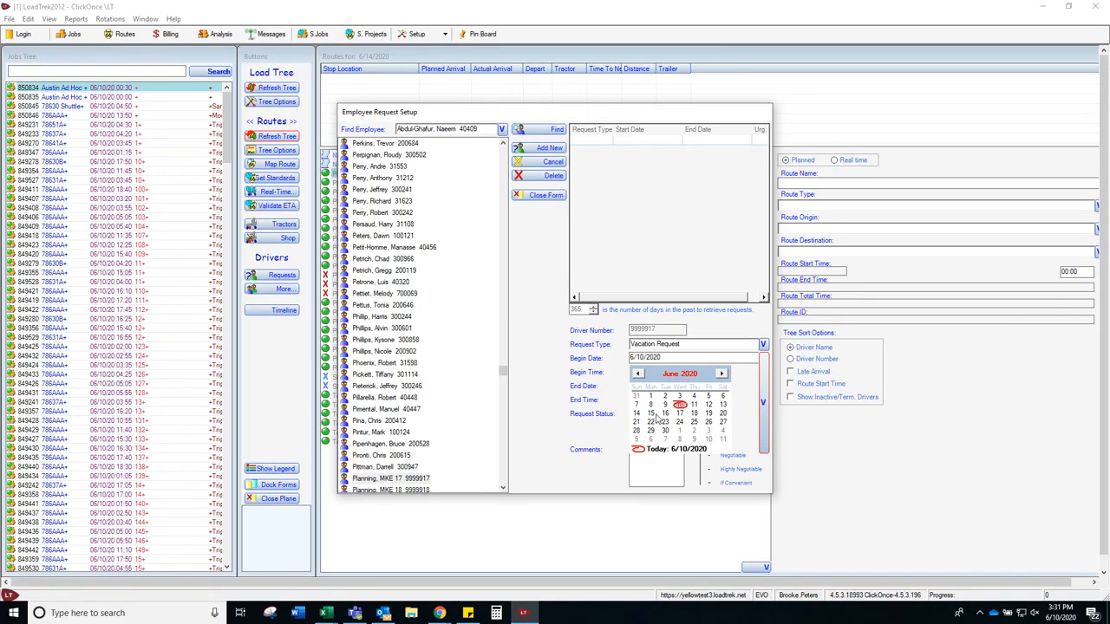
click(652, 413)
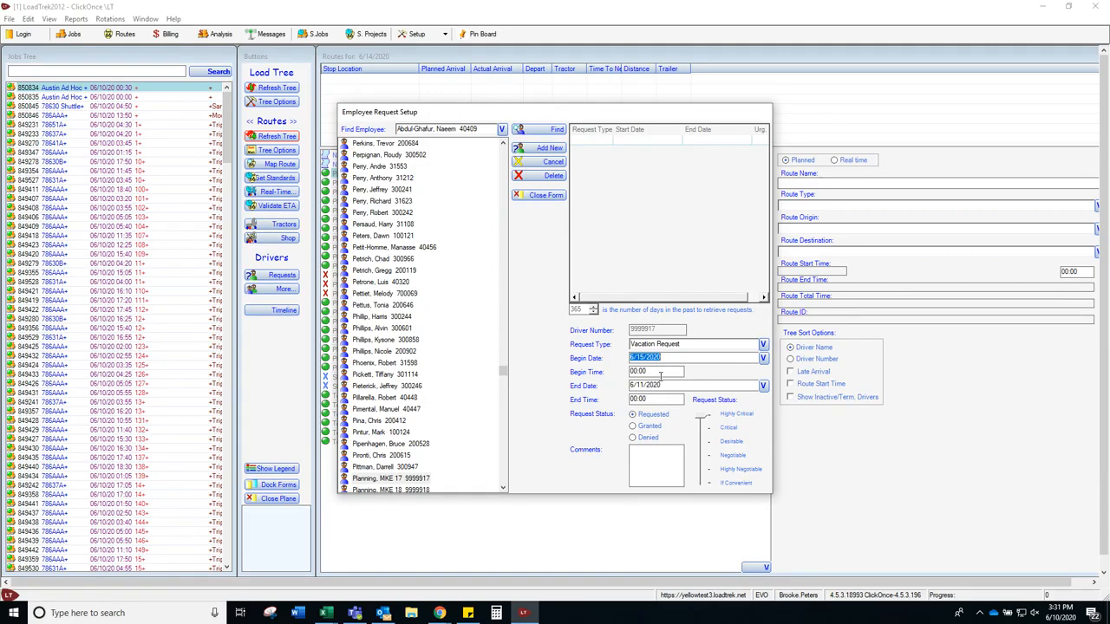
click(659, 372)
text(08:00)
click(661, 400)
text(23:59)
click(764, 385)
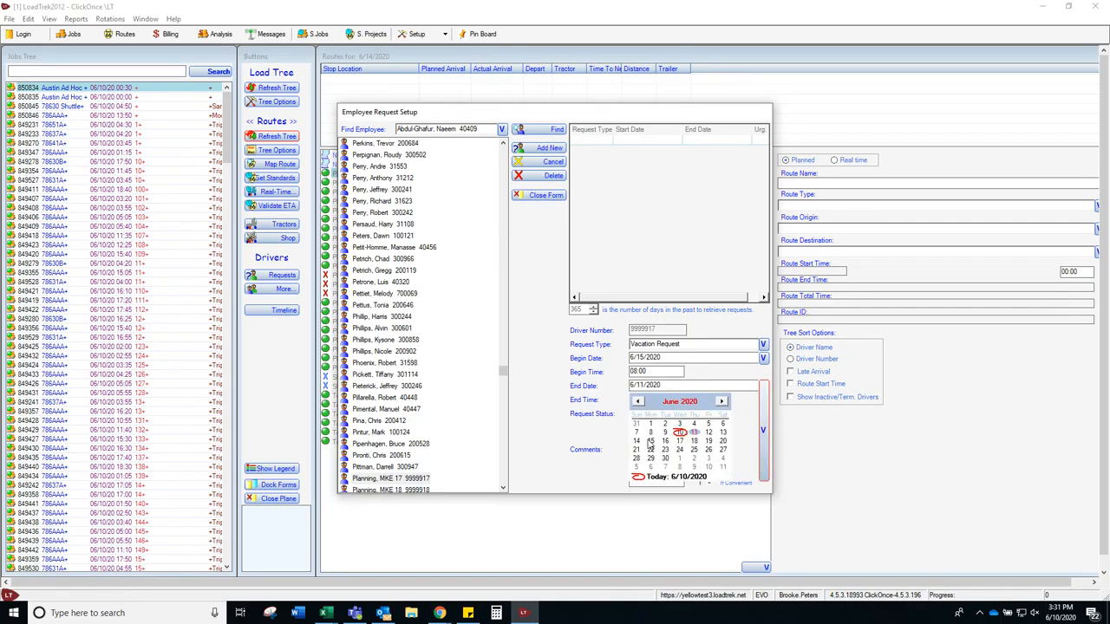
click(651, 441)
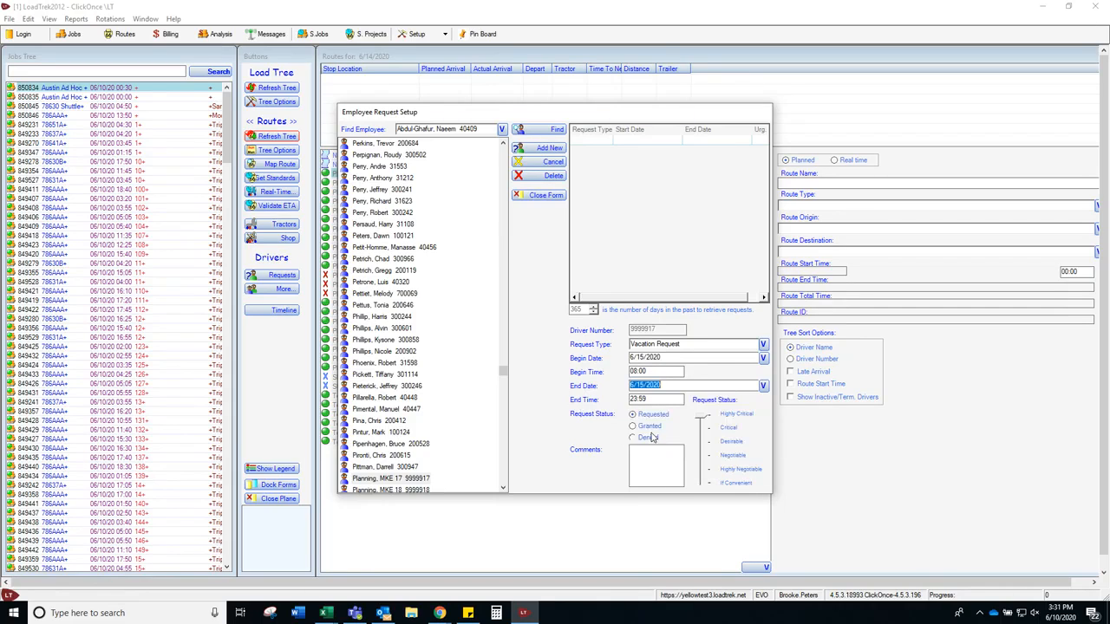
click(656, 373)
text(00)
Mark the vacation request as Granted with the comment "go camping BP" and Highly Critical urgency, and close the request form.
click(652, 427)
click(672, 475)
text(go co)
text(mping BP)
drag(699, 419, 698, 447)
drag(701, 445, 711, 485)
drag(705, 490, 710, 414)
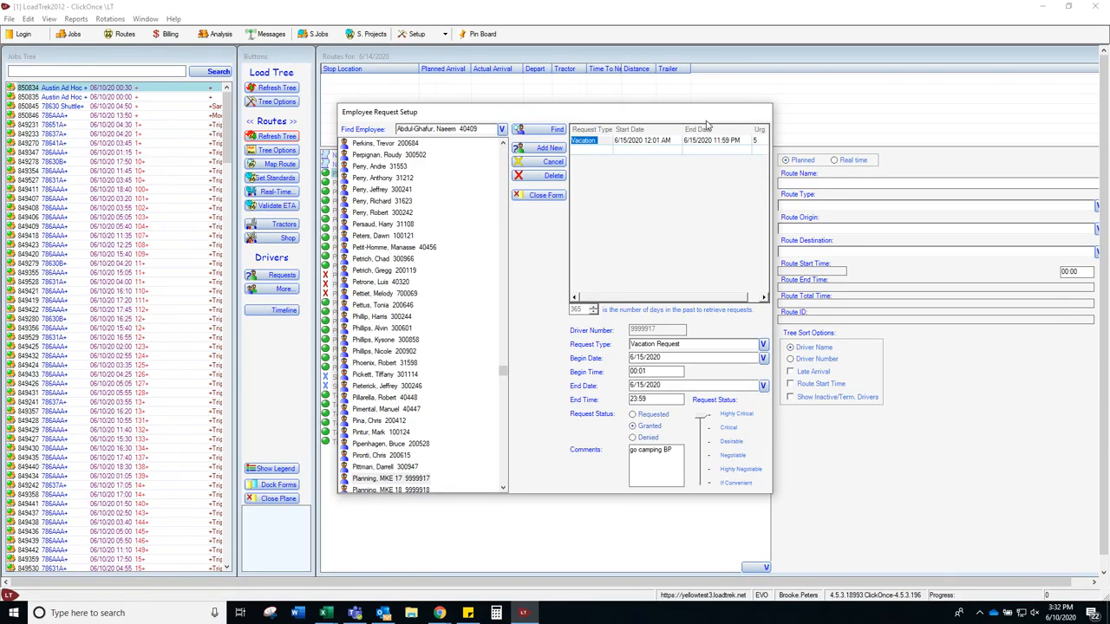
click(547, 196)
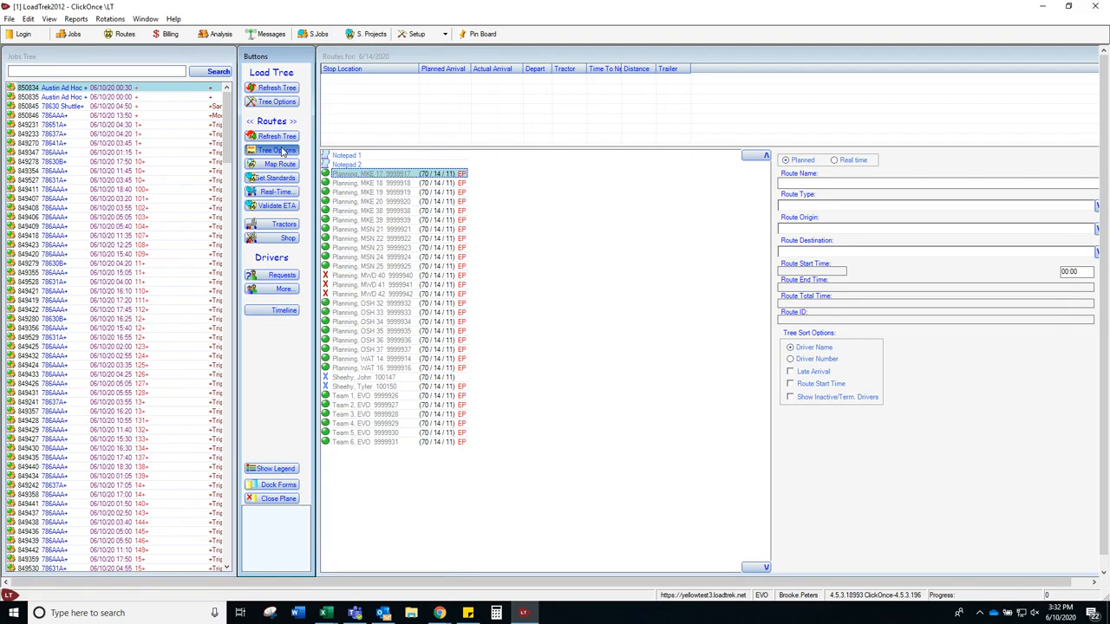
Set the route tree's date to 6/15/2020 and apply the options.
click(282, 152)
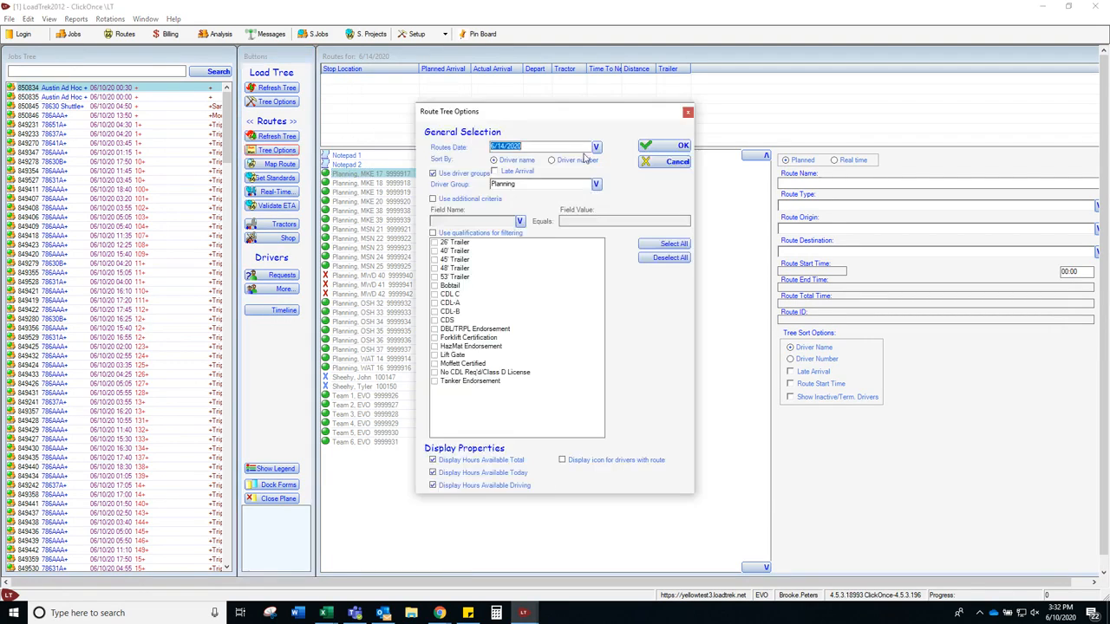
click(596, 148)
click(518, 199)
click(671, 145)
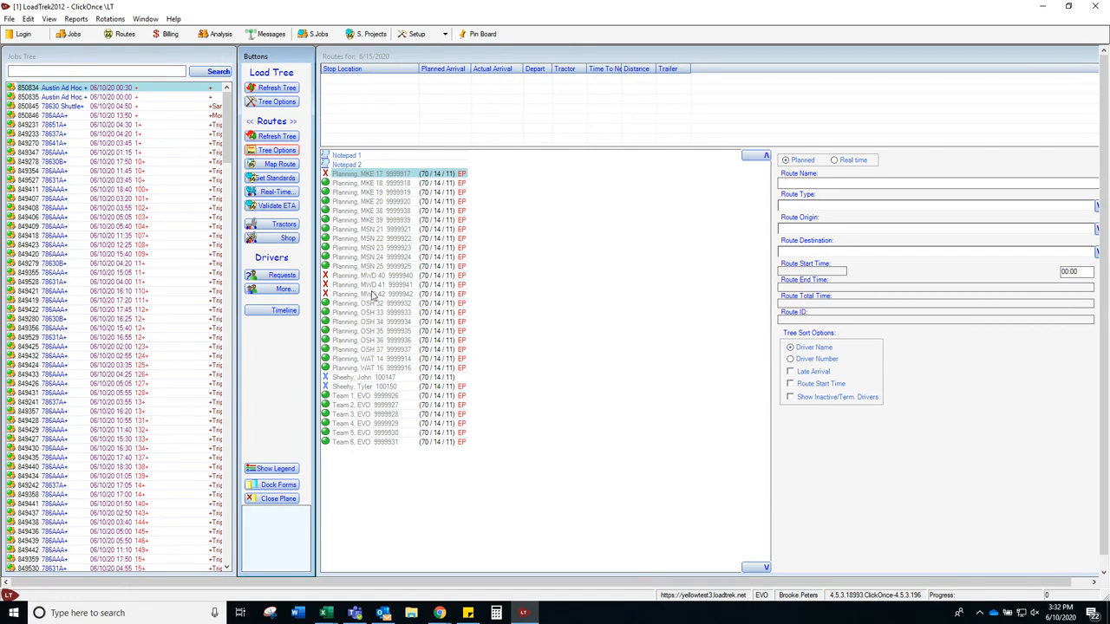
Delete the 6/15/2020 vacation request of planning driver MKE 17 and refresh the route tree.
click(288, 277)
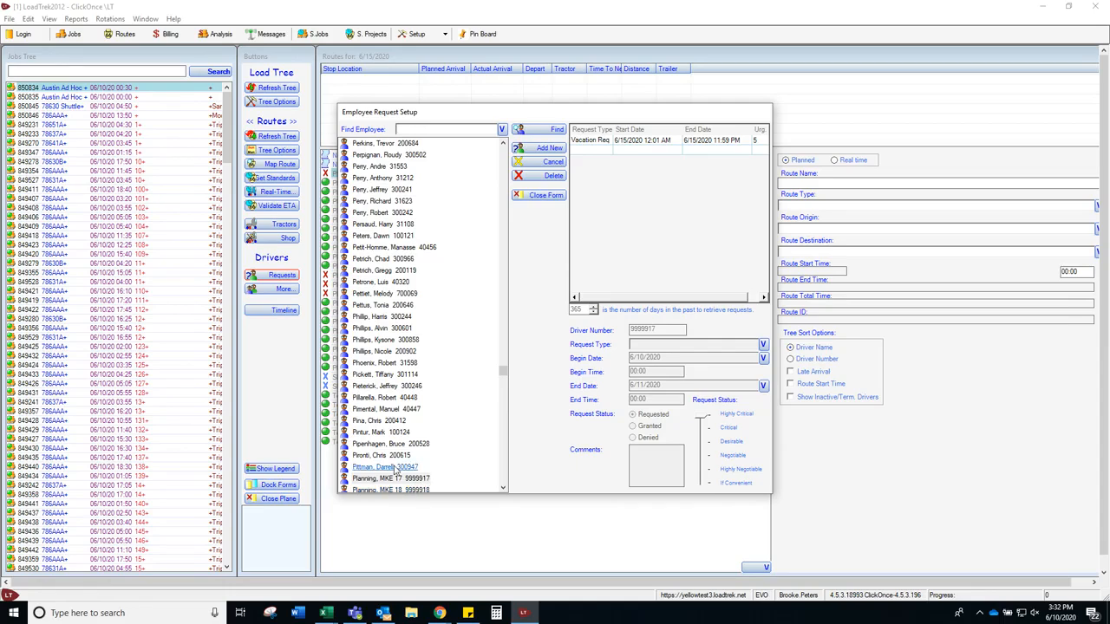
click(607, 141)
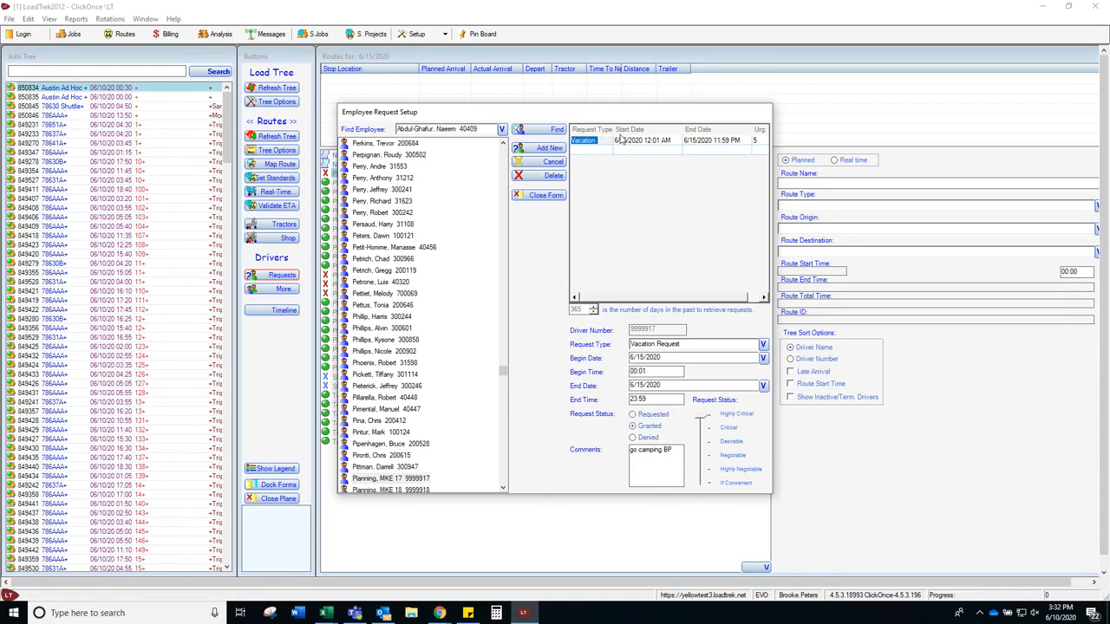
click(549, 177)
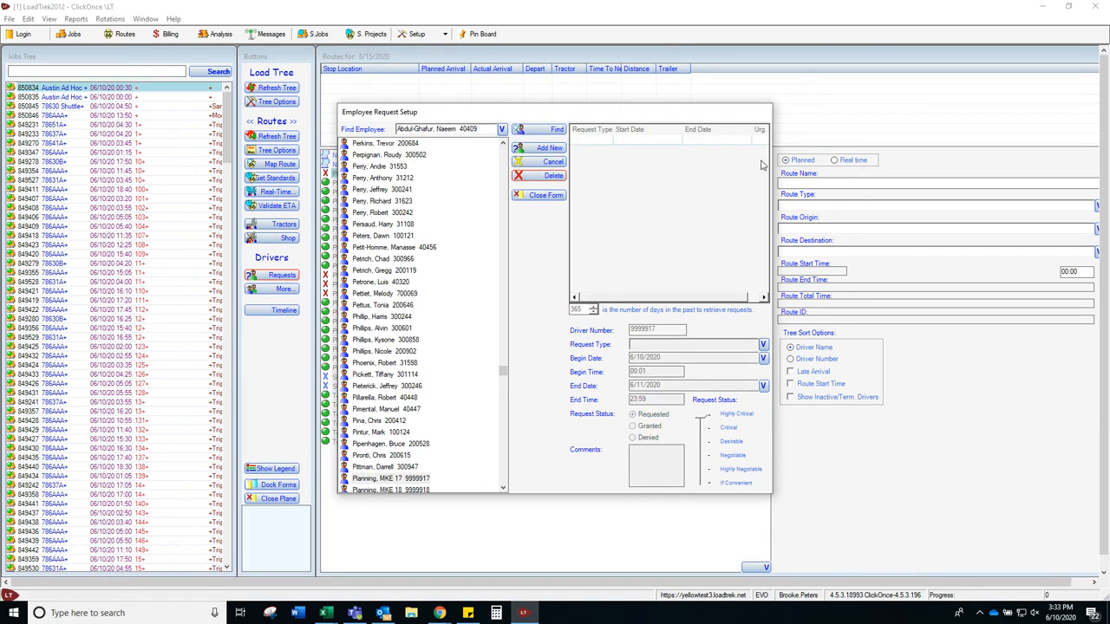
click(545, 199)
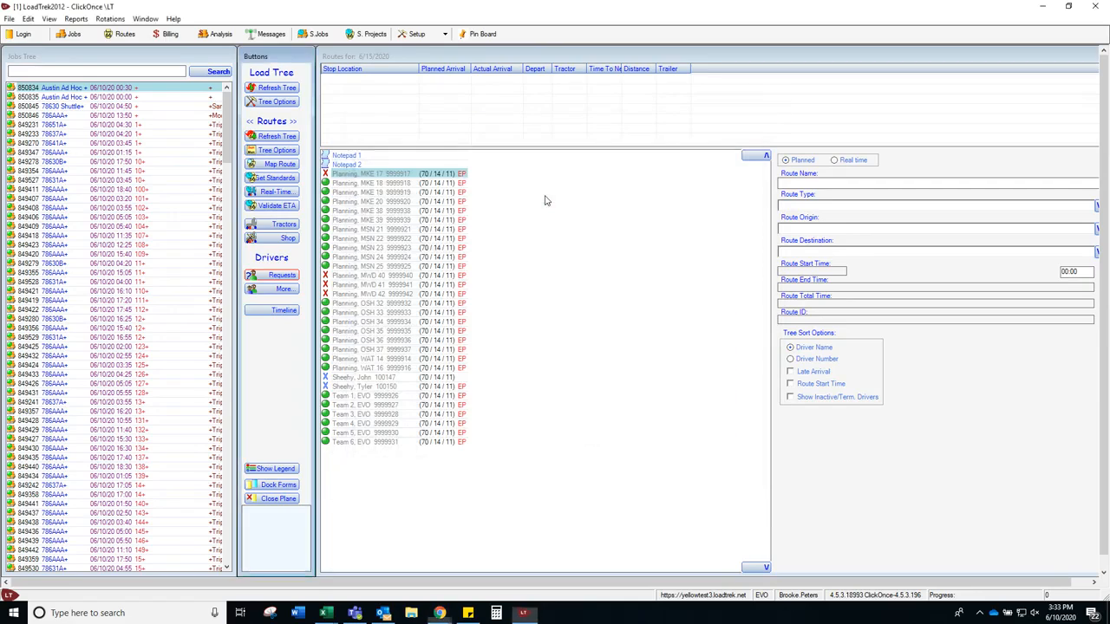
click(291, 136)
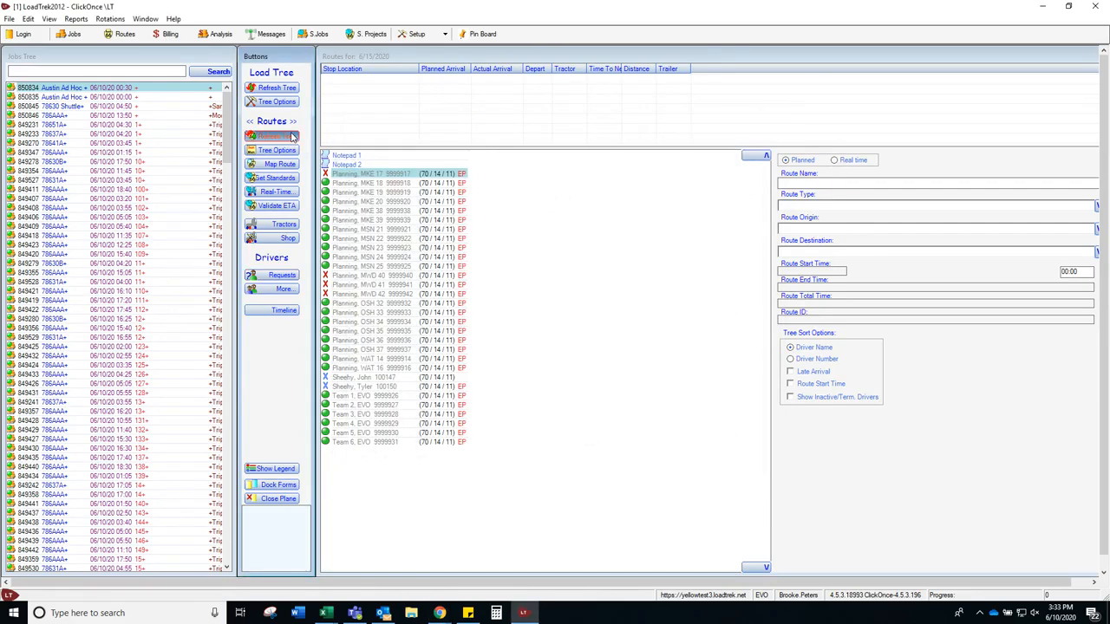